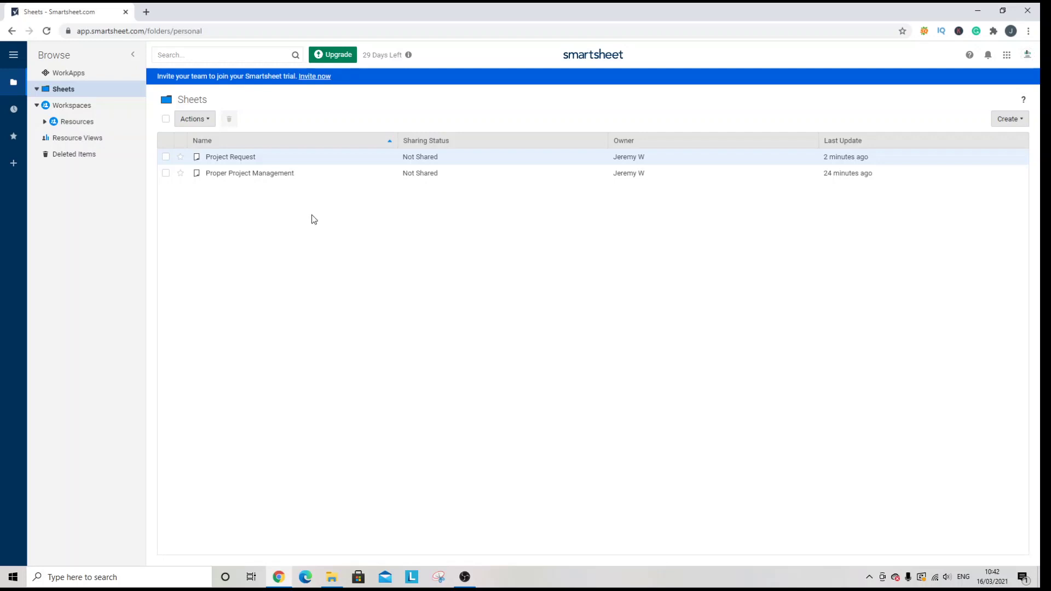
Open the Project Request sheet and create a new form from it
click(234, 158)
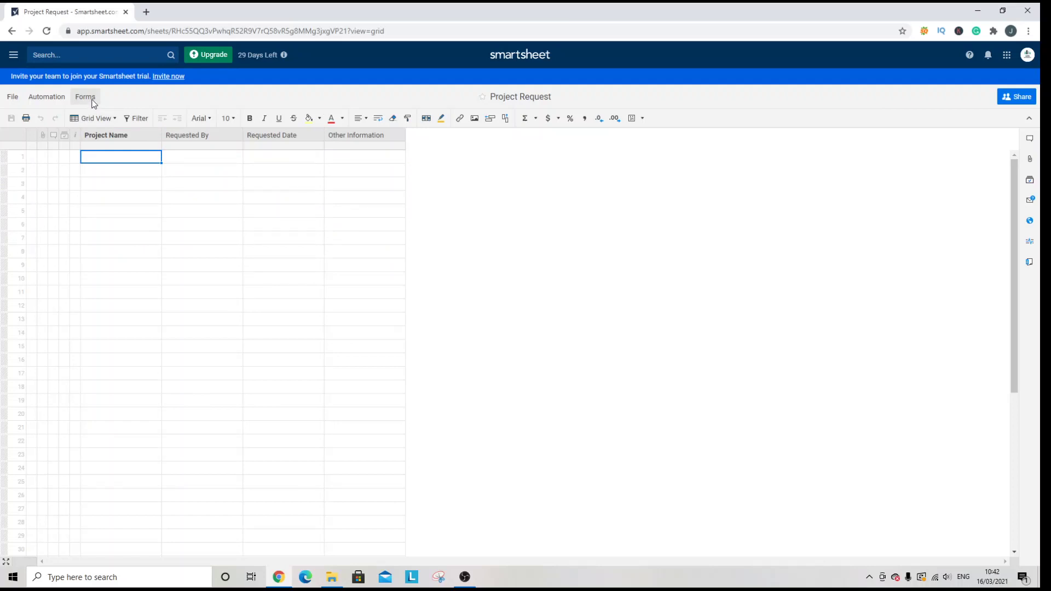
click(94, 98)
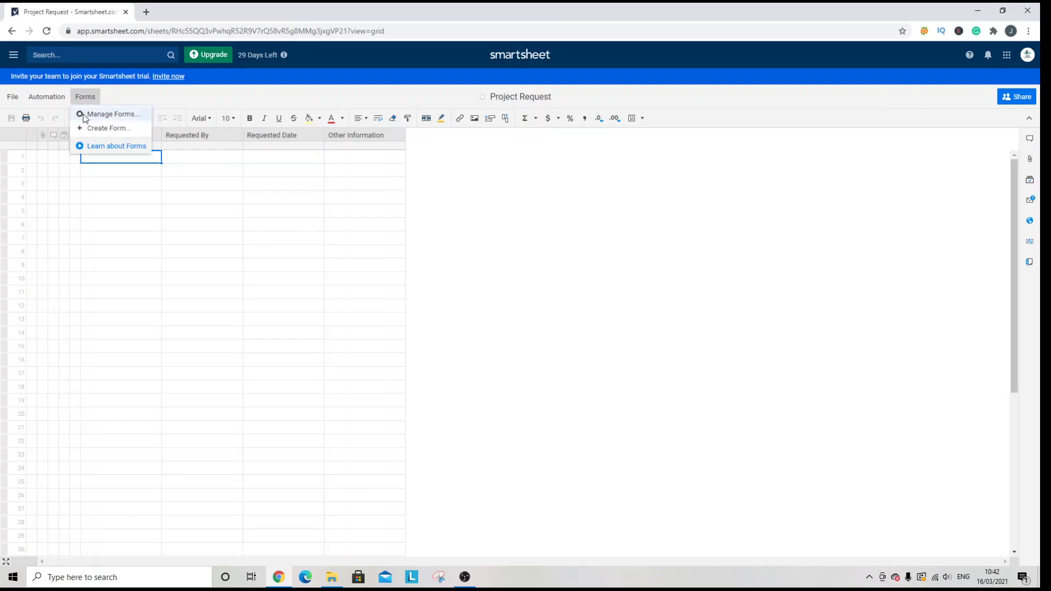
click(122, 130)
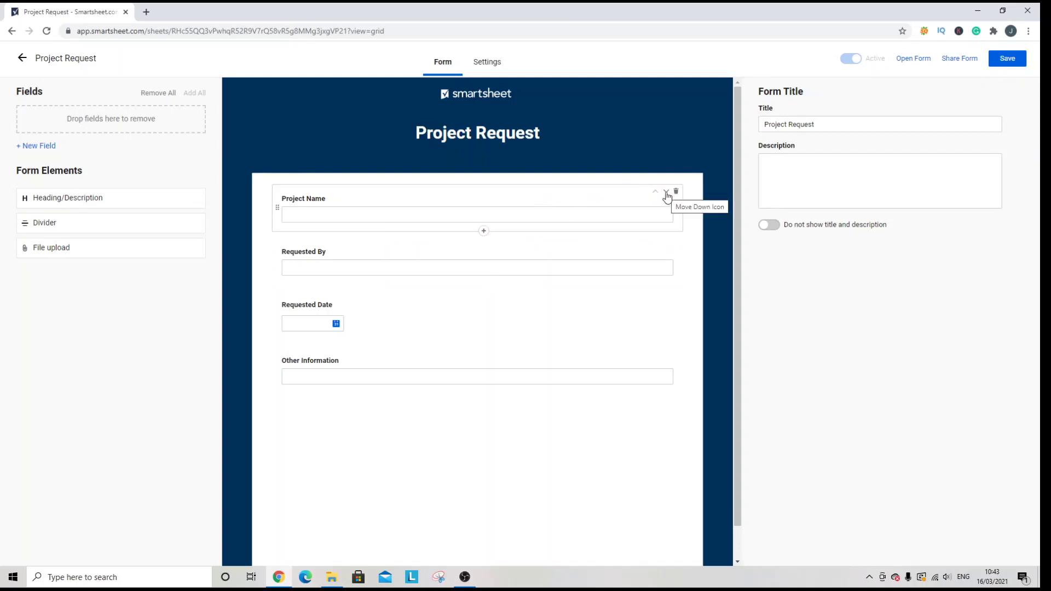
Examine the field settings of the Project Name, Requested By, Requested Date and Other Information form fields
drag(665, 192, 424, 194)
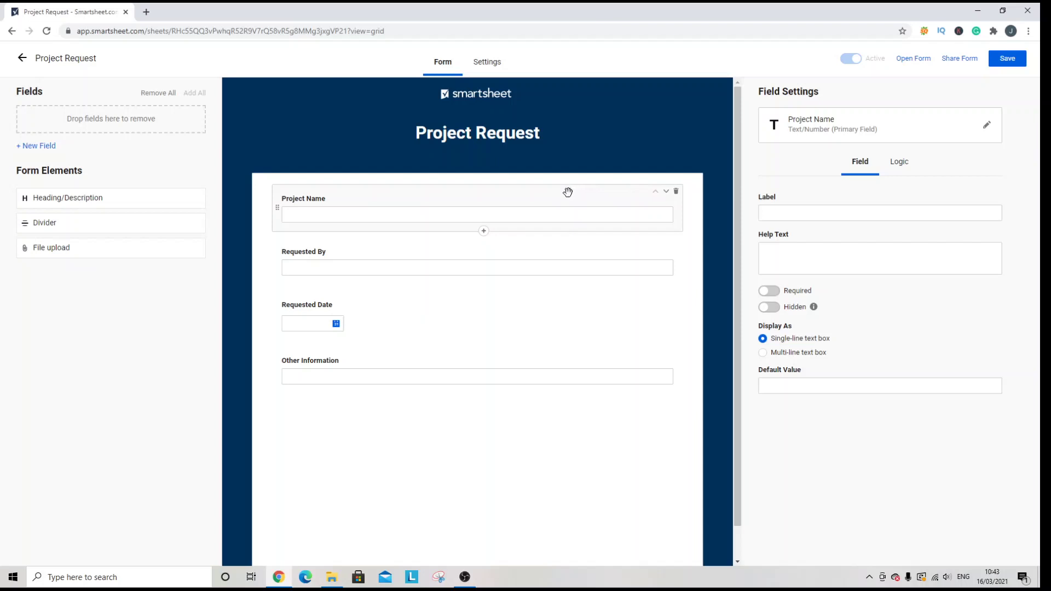
mouse_move(568, 192)
mouse_down()
mouse_move(570, 292)
mouse_move(551, 257)
mouse_move(570, 198)
mouse_up()
click(579, 258)
click(539, 309)
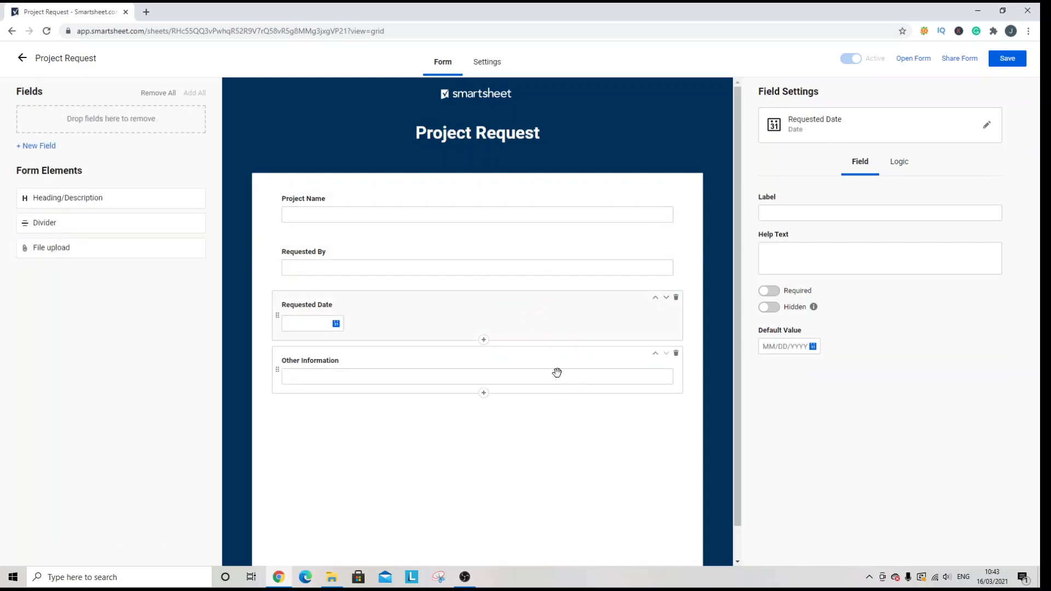
click(556, 370)
click(546, 216)
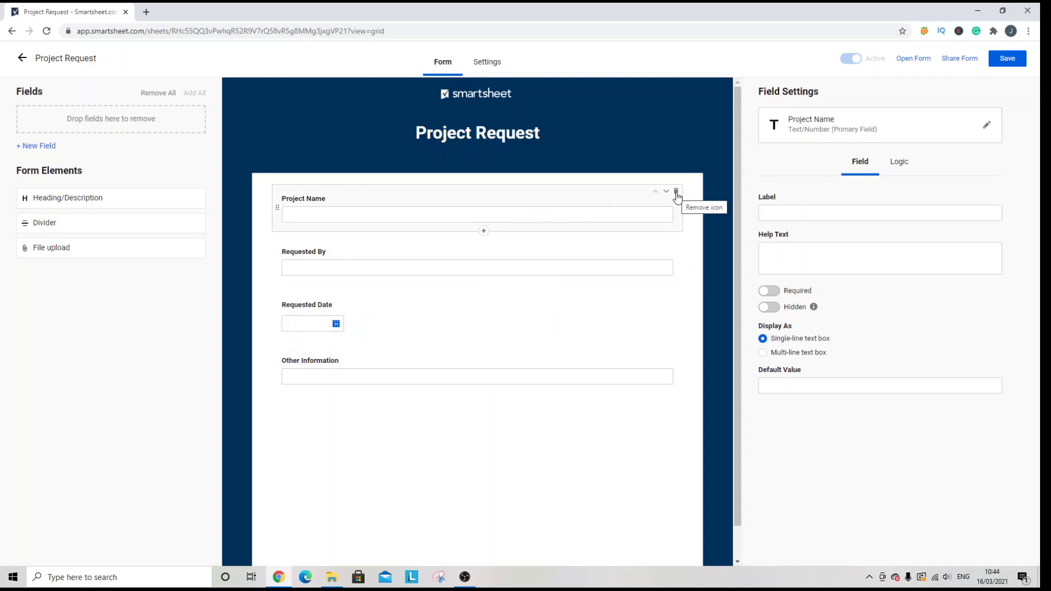
click(400, 243)
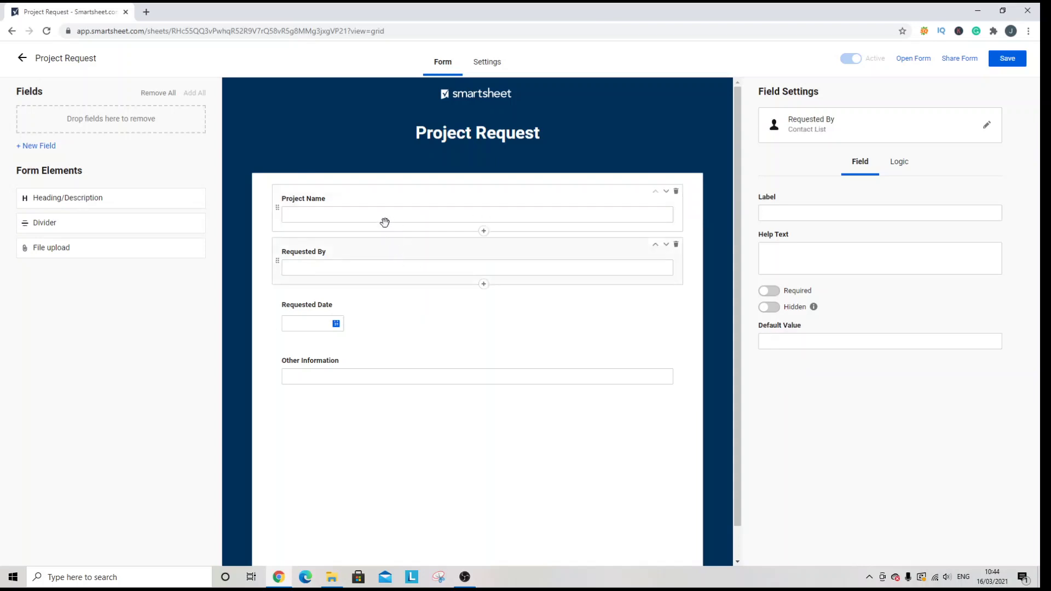
click(385, 221)
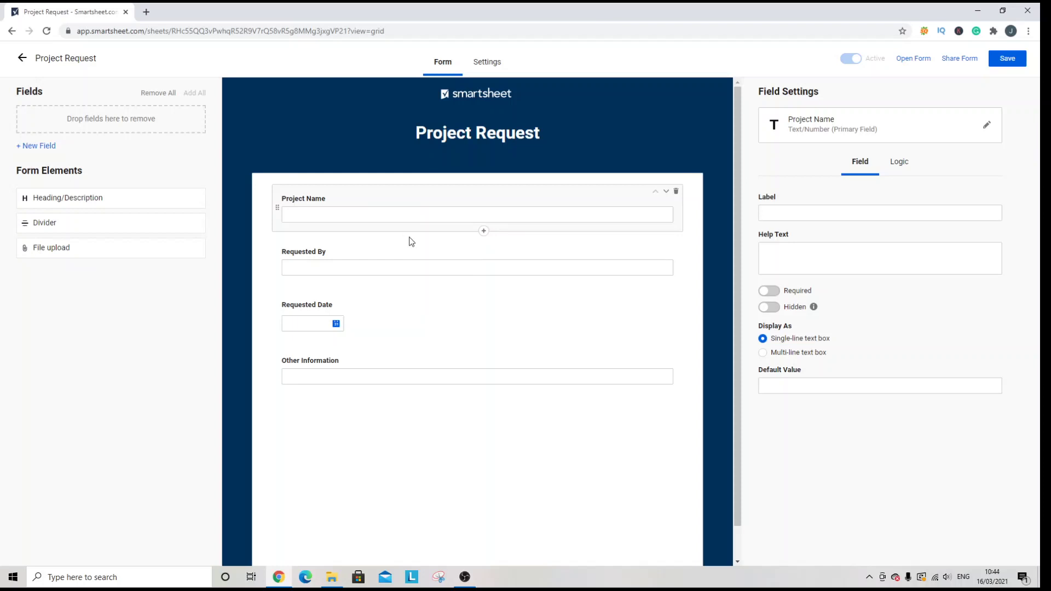
click(350, 257)
click(333, 212)
click(779, 214)
click(782, 211)
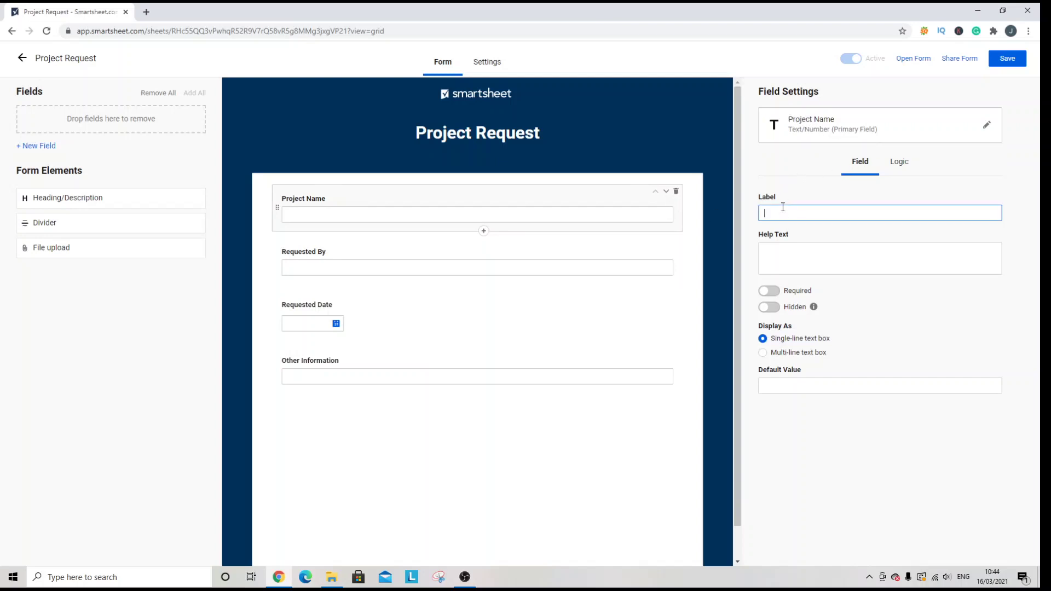
text(Tes)
key(BackSpace)
key(BackSpace)
key(BackSpace)
key(BackSpace)
Set the help text of the Project Name field to "Please can you...."
click(780, 254)
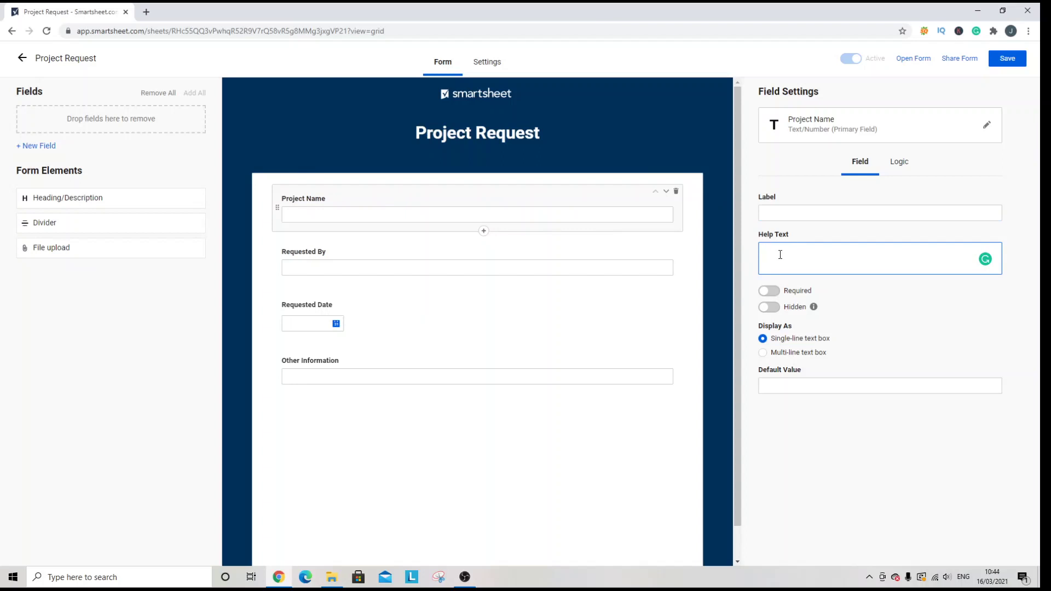
text(Please can you....)
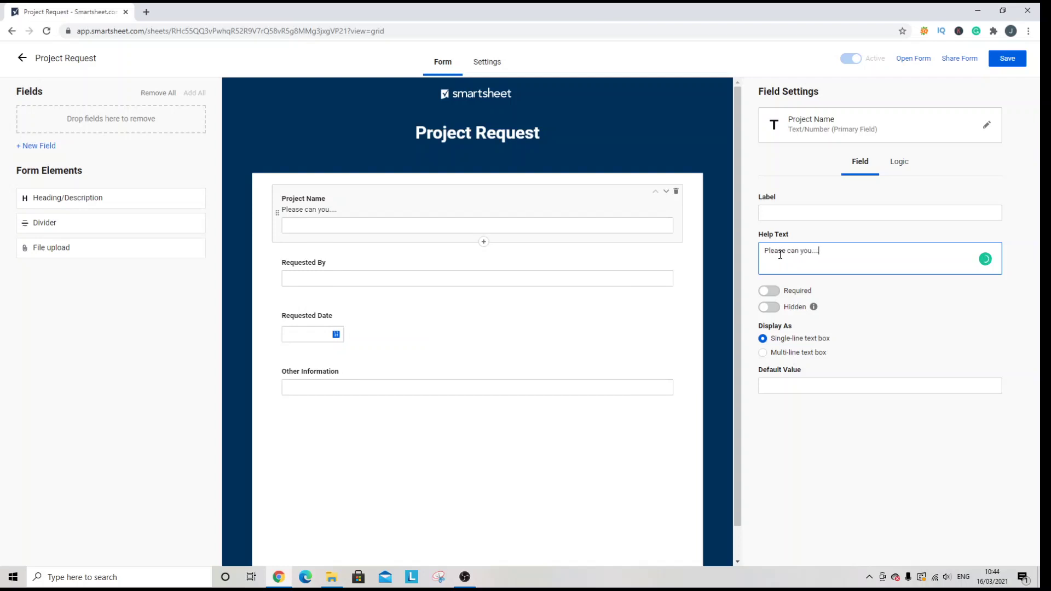
Try the Required and Hidden options on the Project Name field, switching each one back off
click(771, 292)
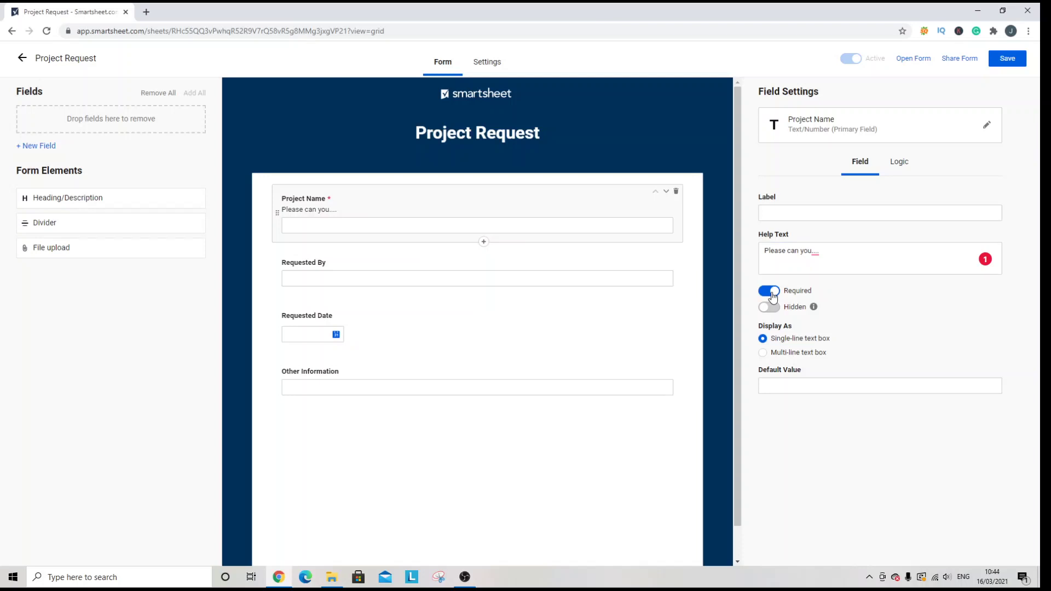
click(771, 292)
click(768, 308)
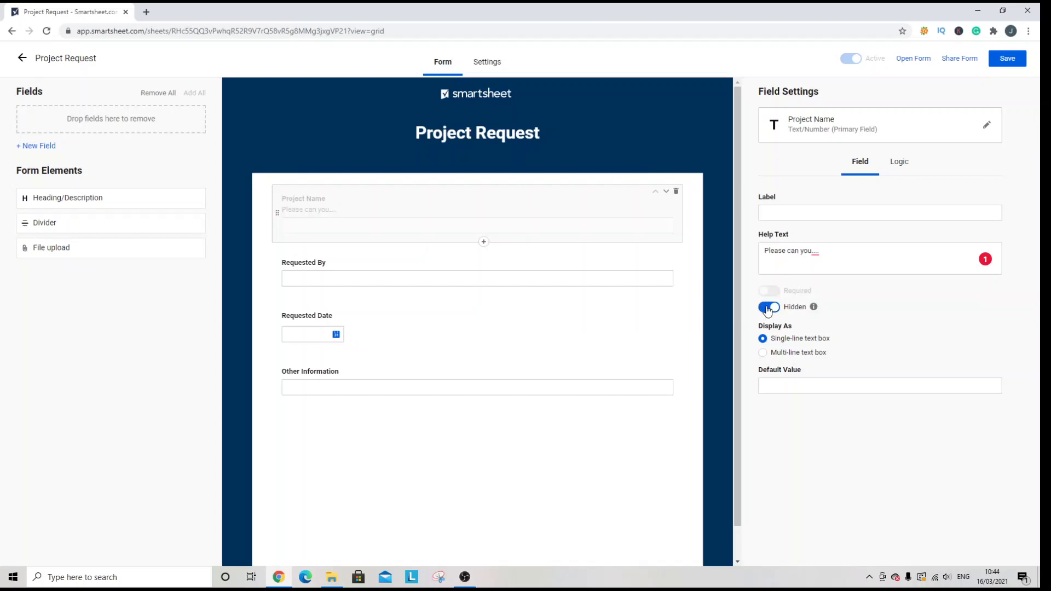
click(768, 307)
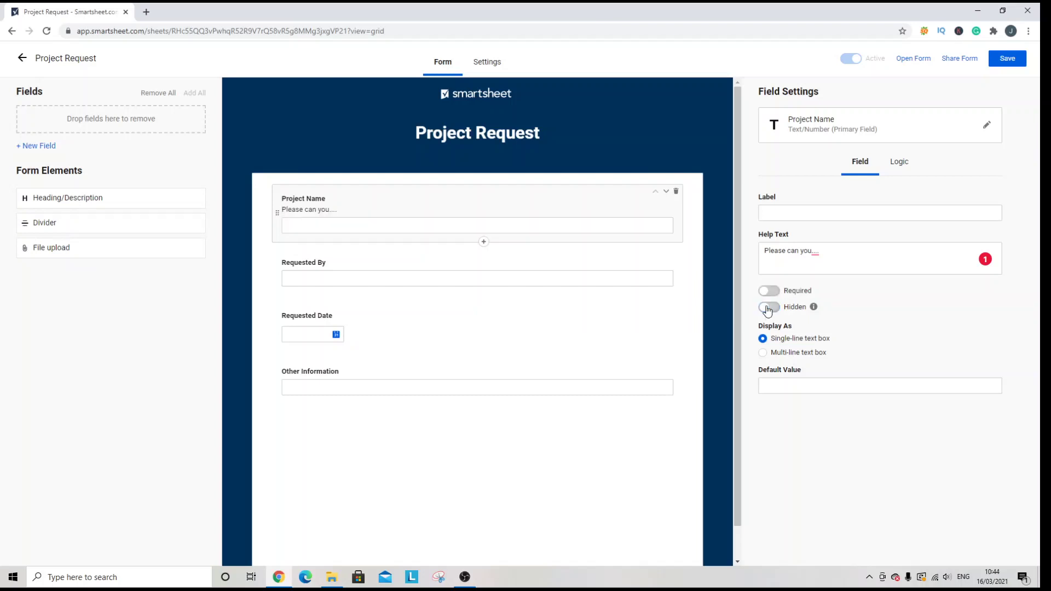
Try displaying the Project Name field as a multi-line text box and return it to a single-line text box
click(764, 354)
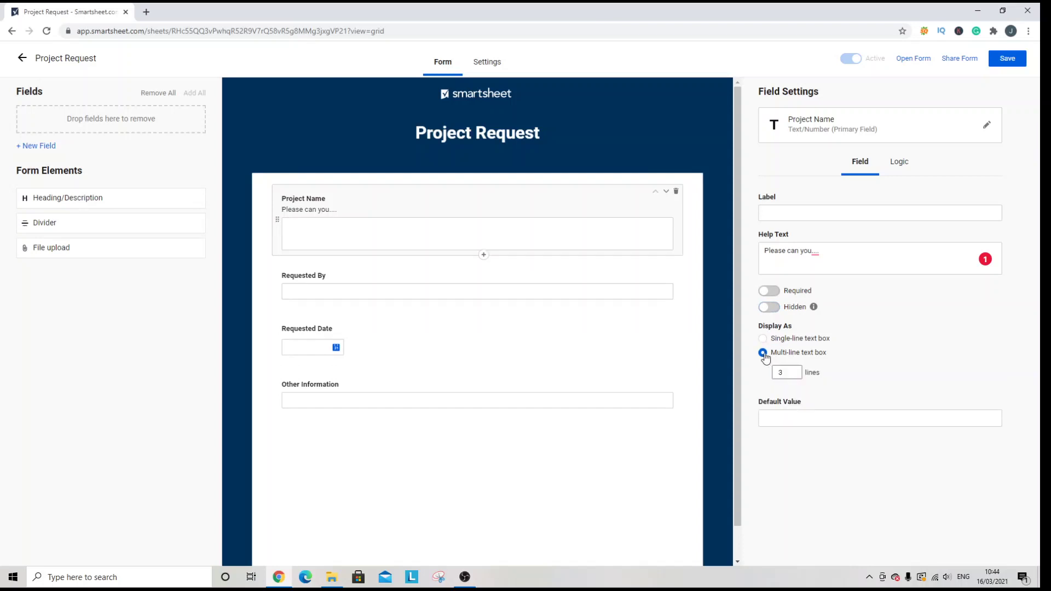
click(763, 340)
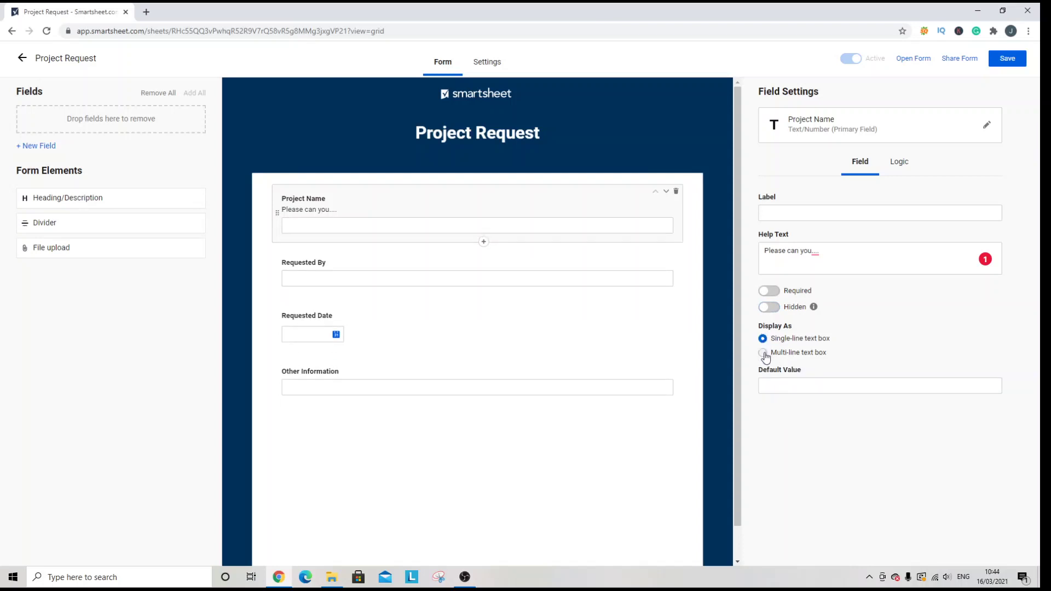
click(763, 353)
click(797, 372)
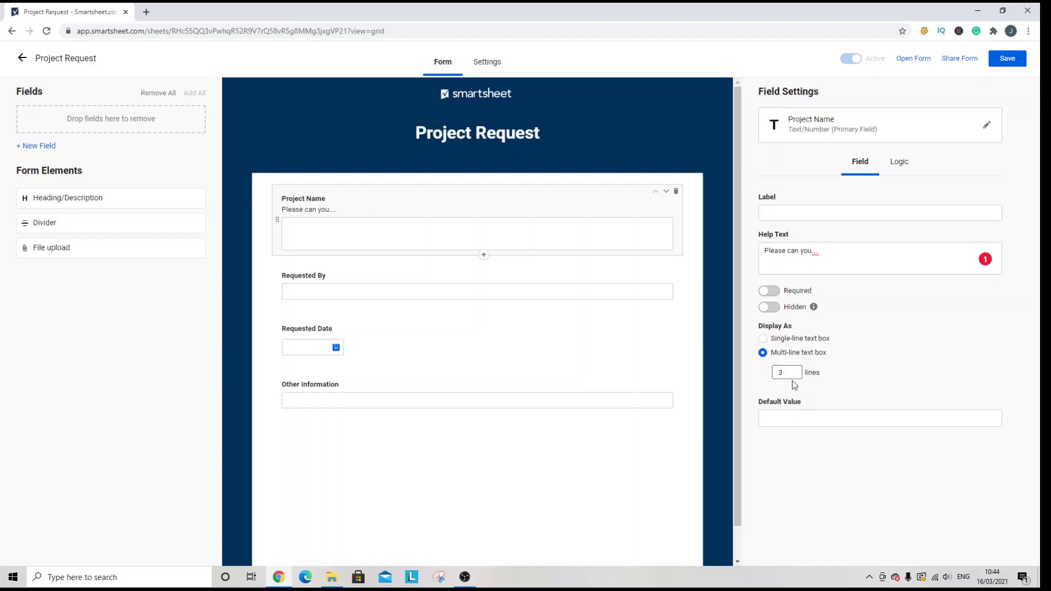
click(763, 339)
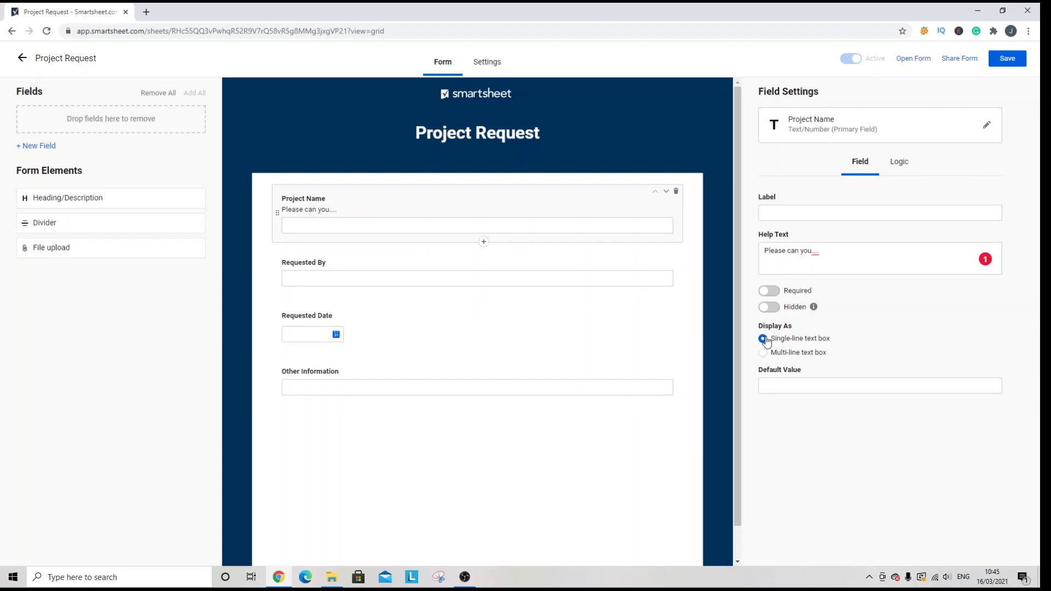
Try 0 as the Project Name field's default value, clear it, and view the field's conditional logic settings
click(790, 384)
text(0)
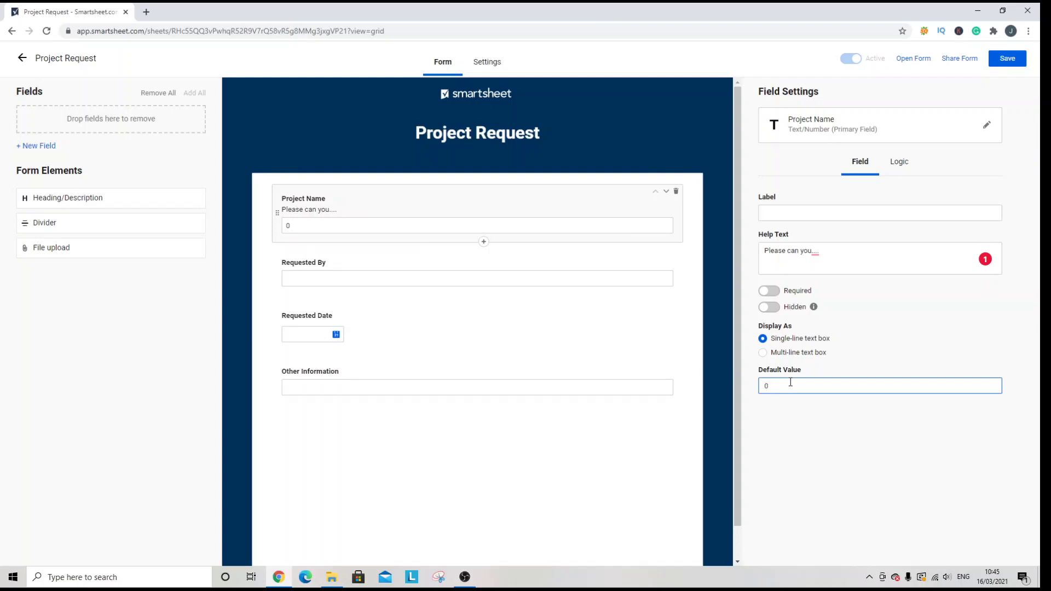
key(BackSpace)
click(890, 164)
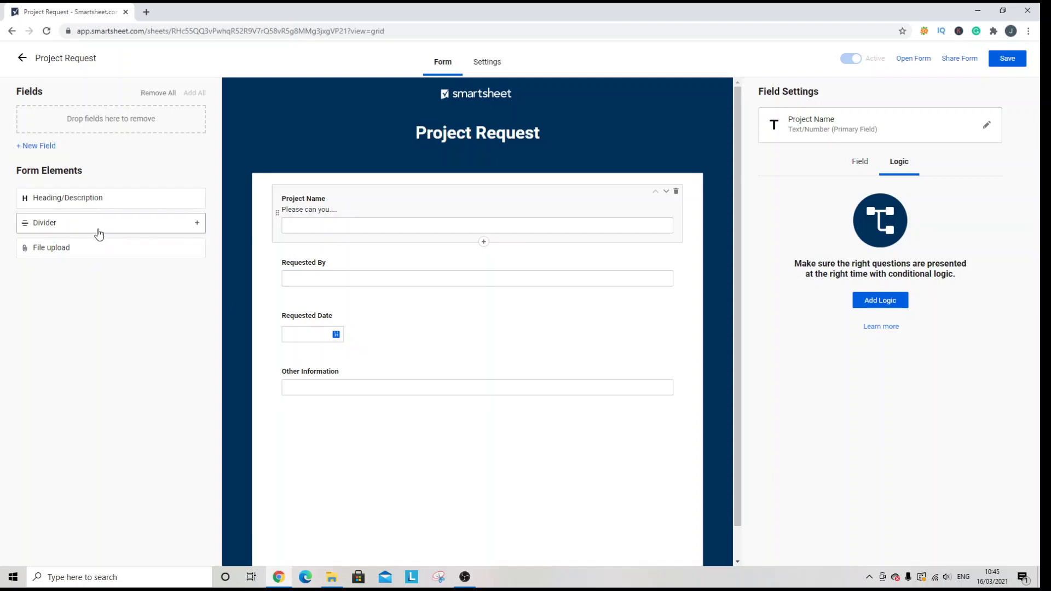
Add a divider between Project Name and Requested By, and a File Upload element below Other Information
drag(97, 227, 366, 268)
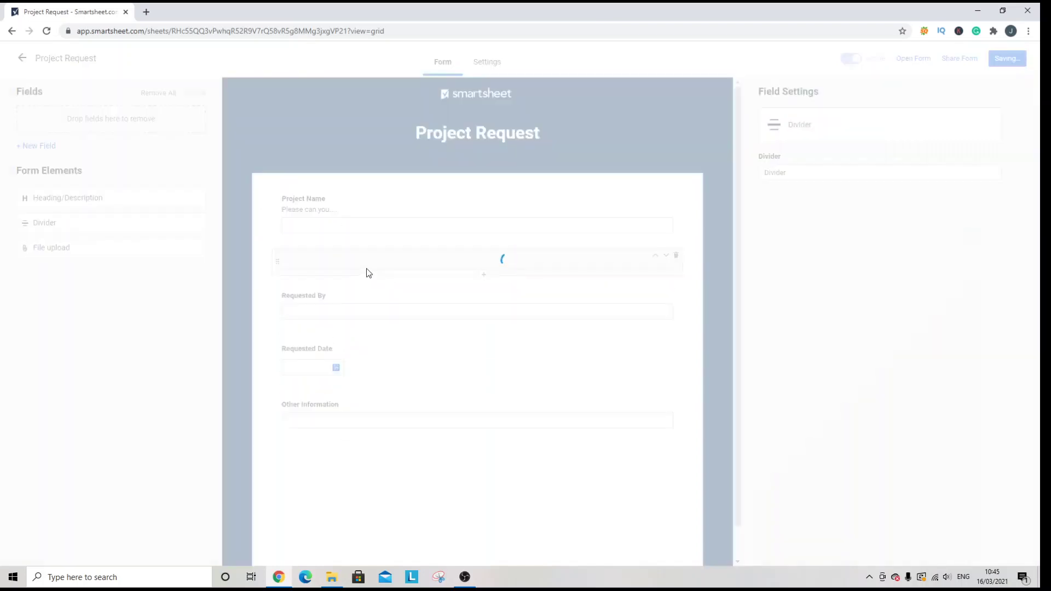
click(605, 359)
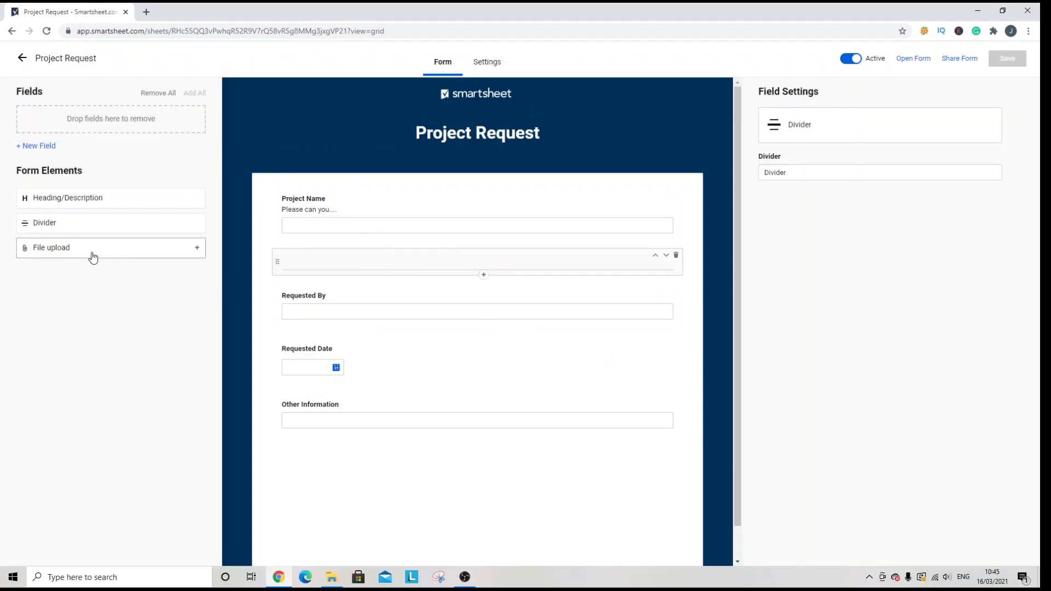
drag(93, 257, 385, 444)
drag(82, 251, 387, 433)
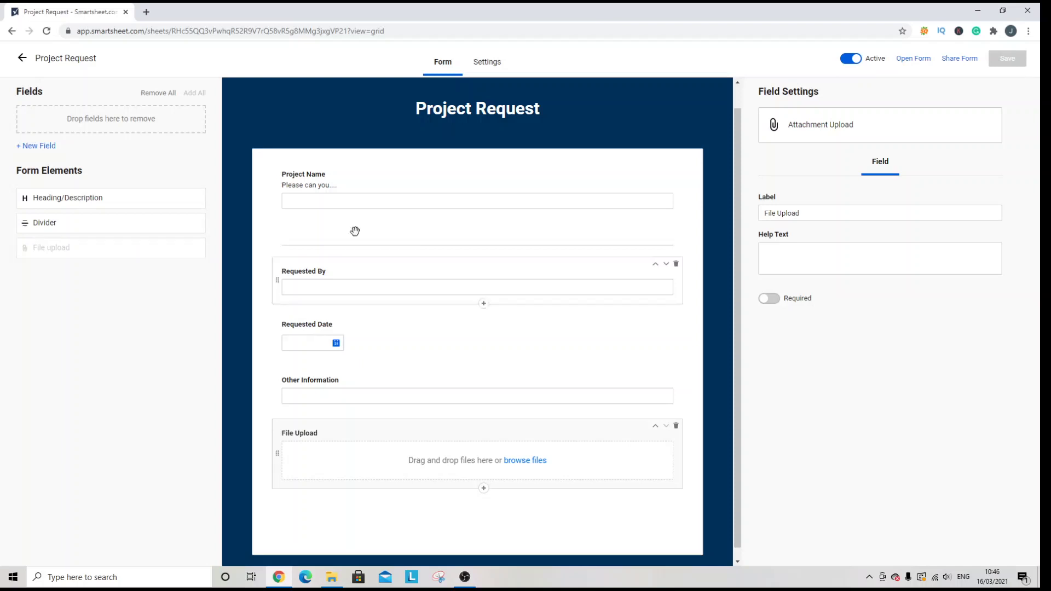
Review the form's overall settings, and switch the form to inactive and back to active
click(487, 62)
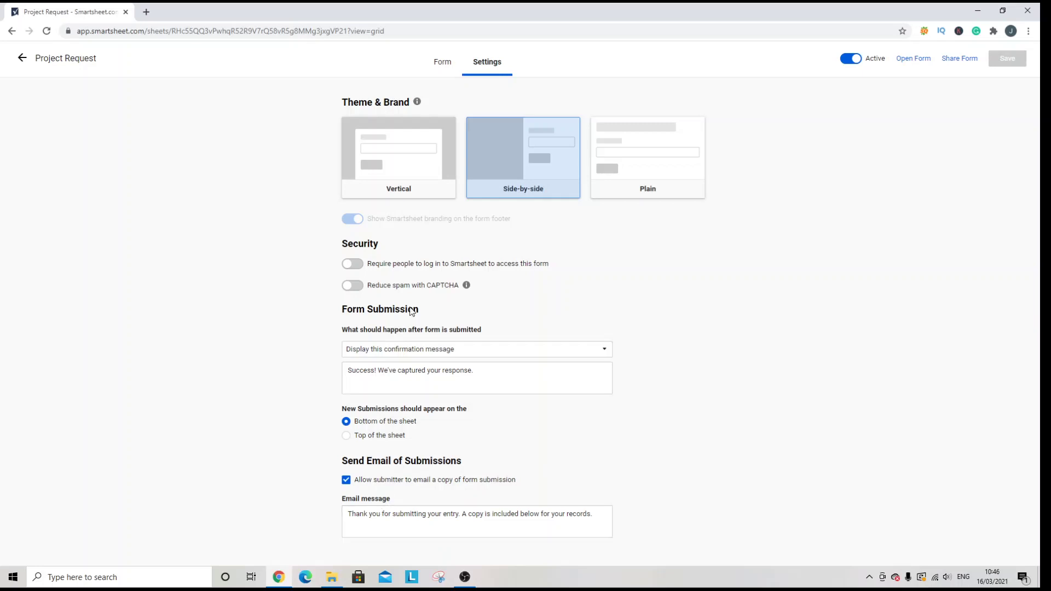
click(436, 67)
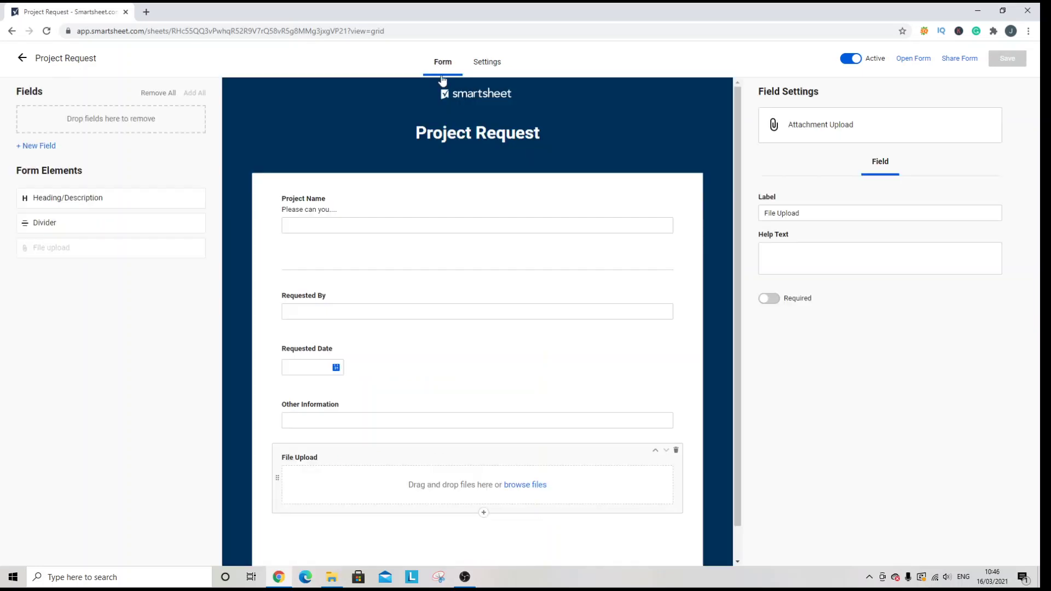
click(858, 61)
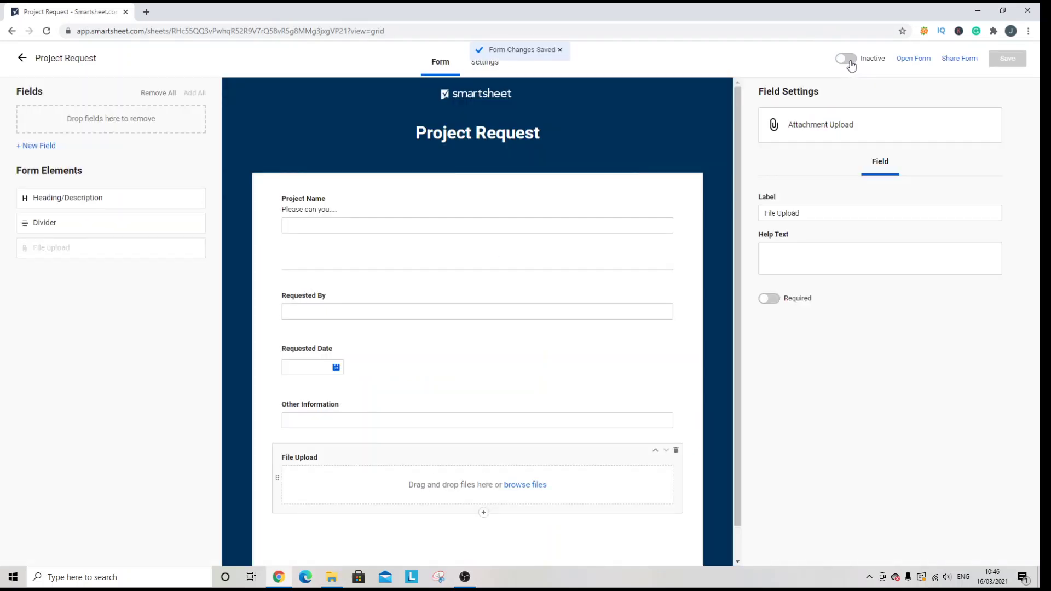
click(848, 57)
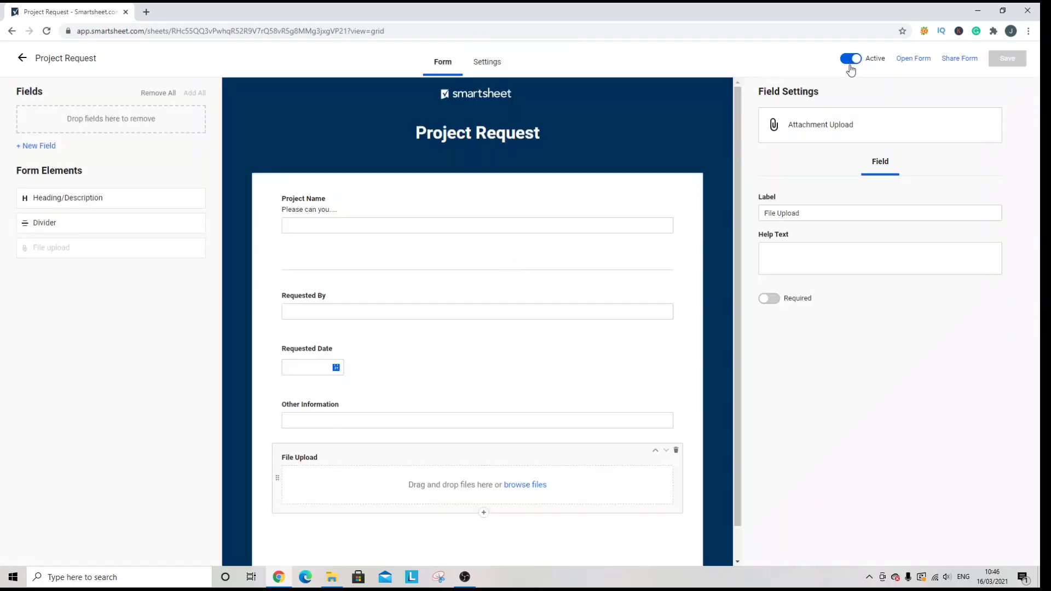
Preview the live Project Request form and view the options for sharing it by email
click(913, 59)
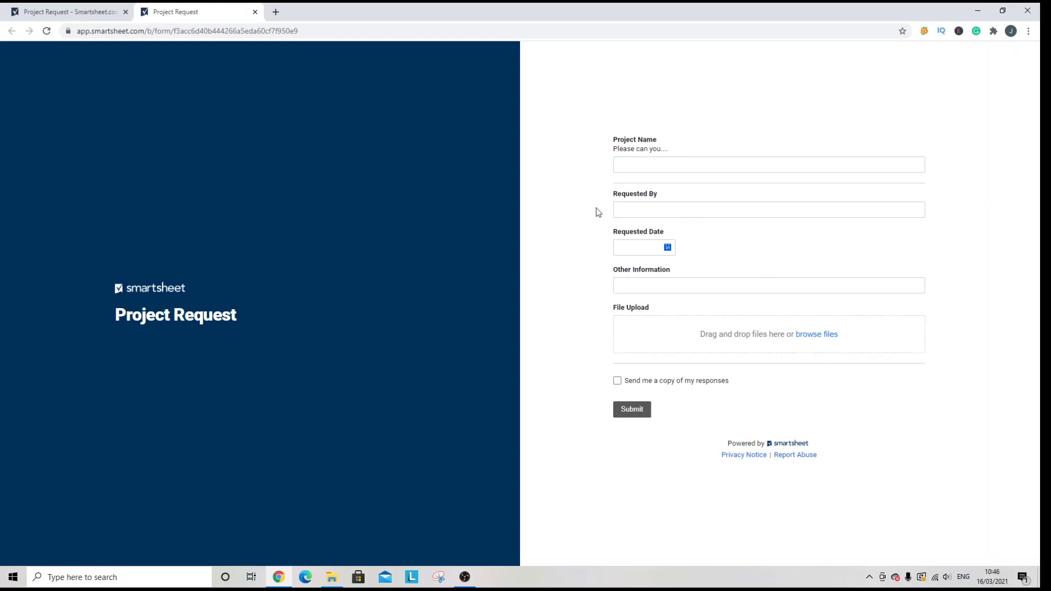
click(255, 12)
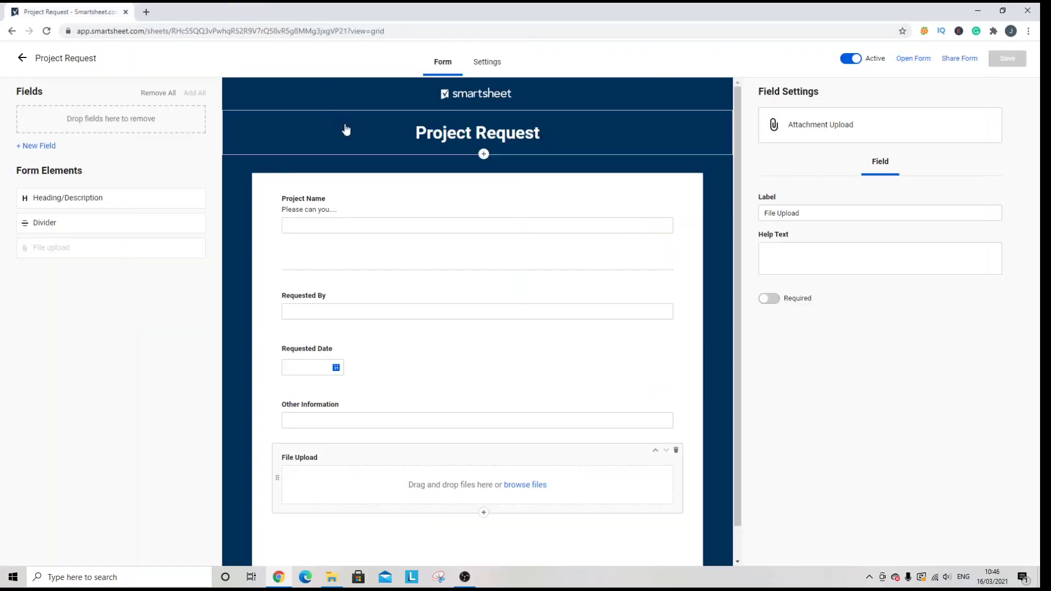
click(955, 58)
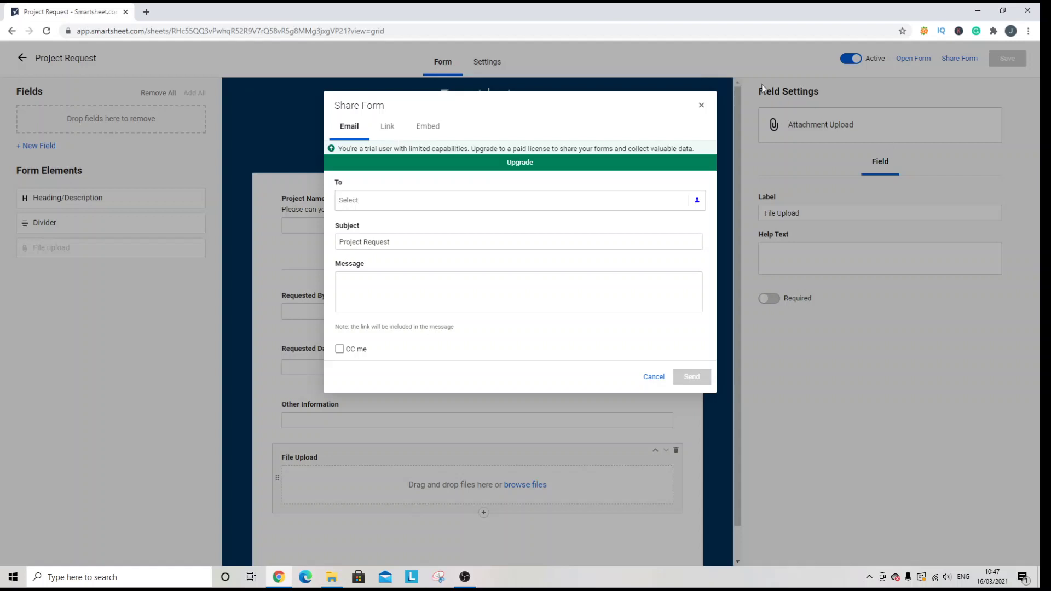
click(701, 105)
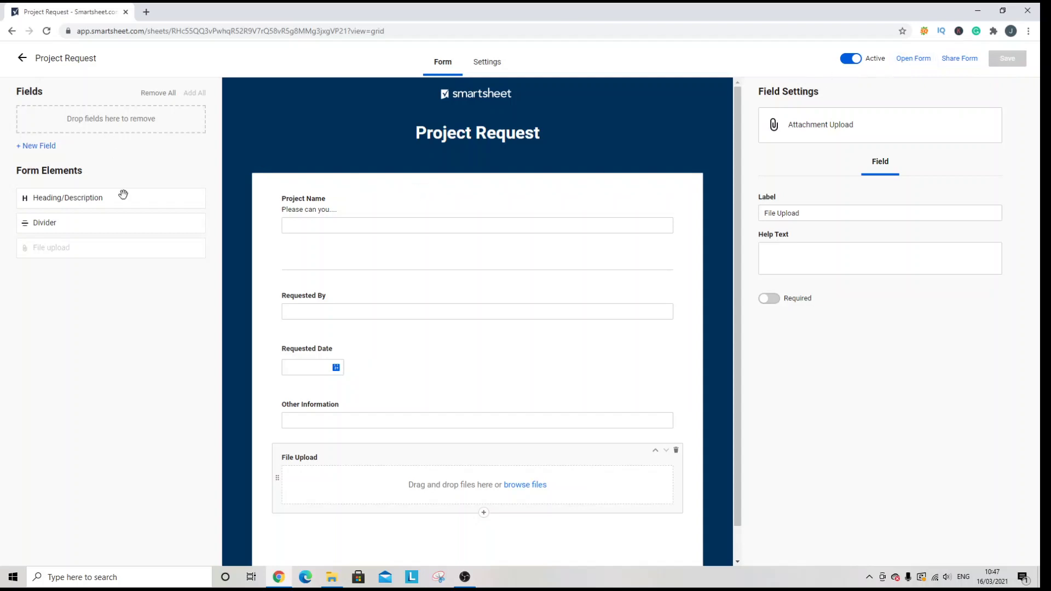
Add a second divider directly above the Requested By field and return to the Project Request sheet
drag(124, 224, 418, 287)
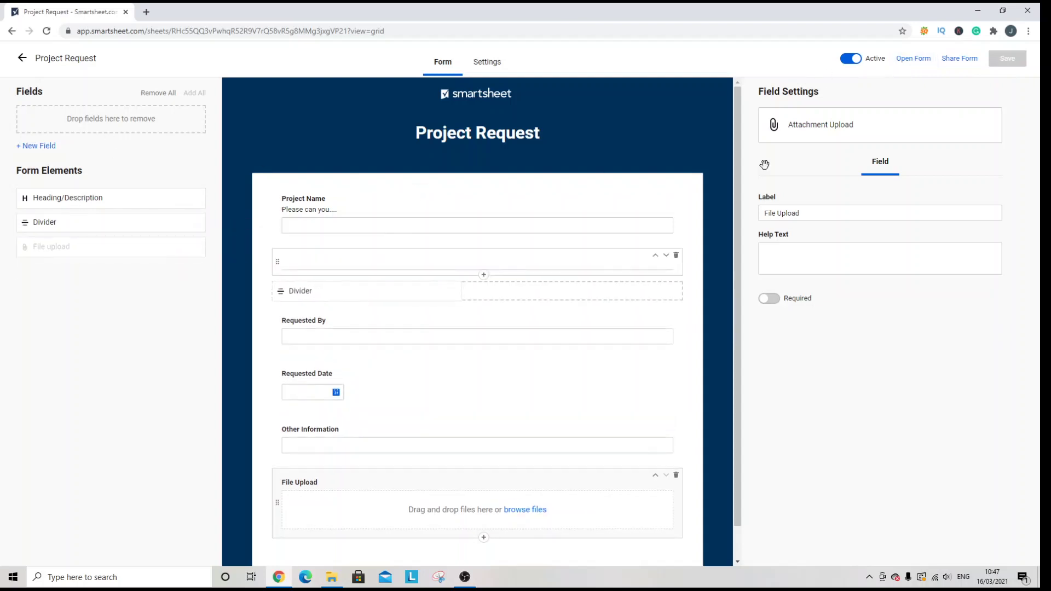
drag(764, 165, 504, 256)
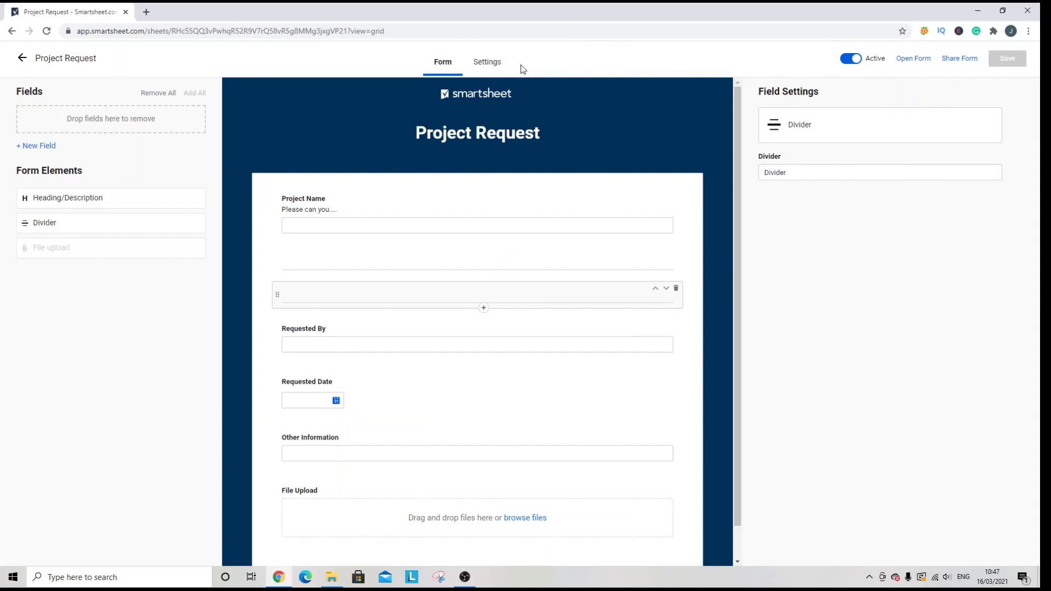
click(22, 58)
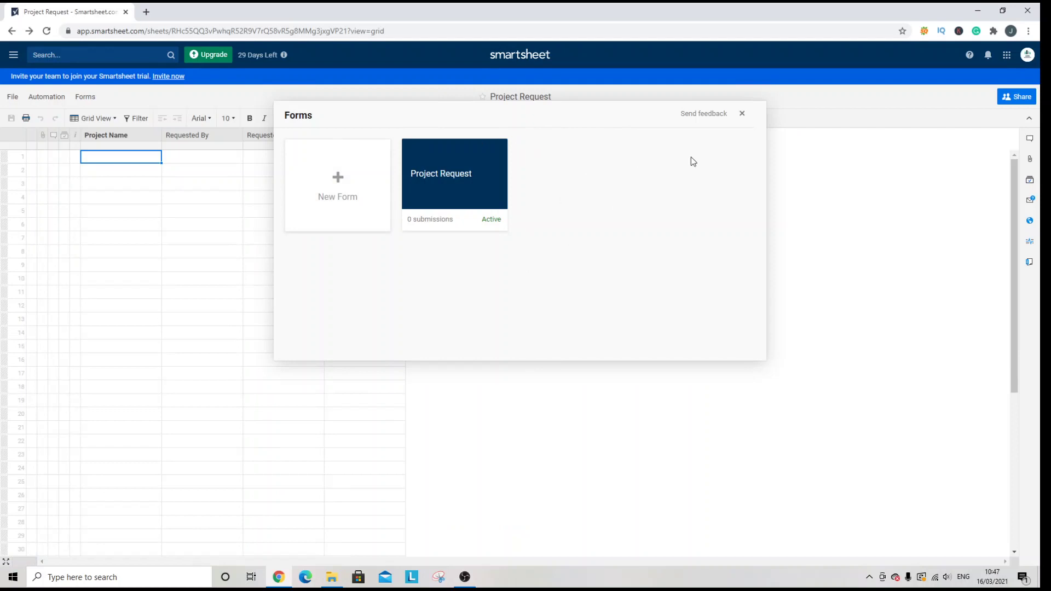
click(742, 114)
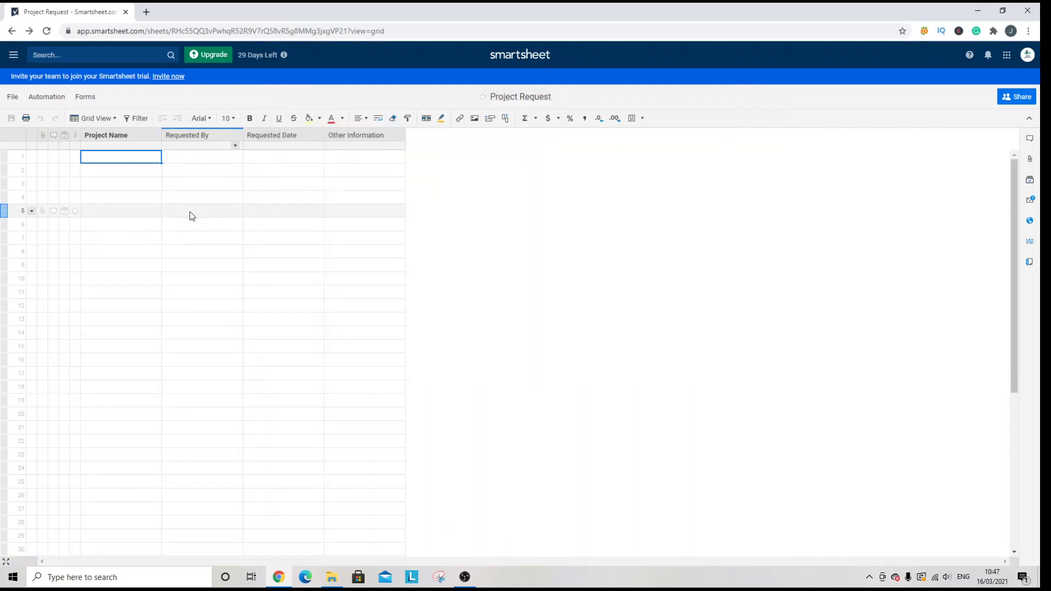
Reopen the existing Project Request form for editing, review its layout from title to File Upload, and return to the sheet
click(94, 97)
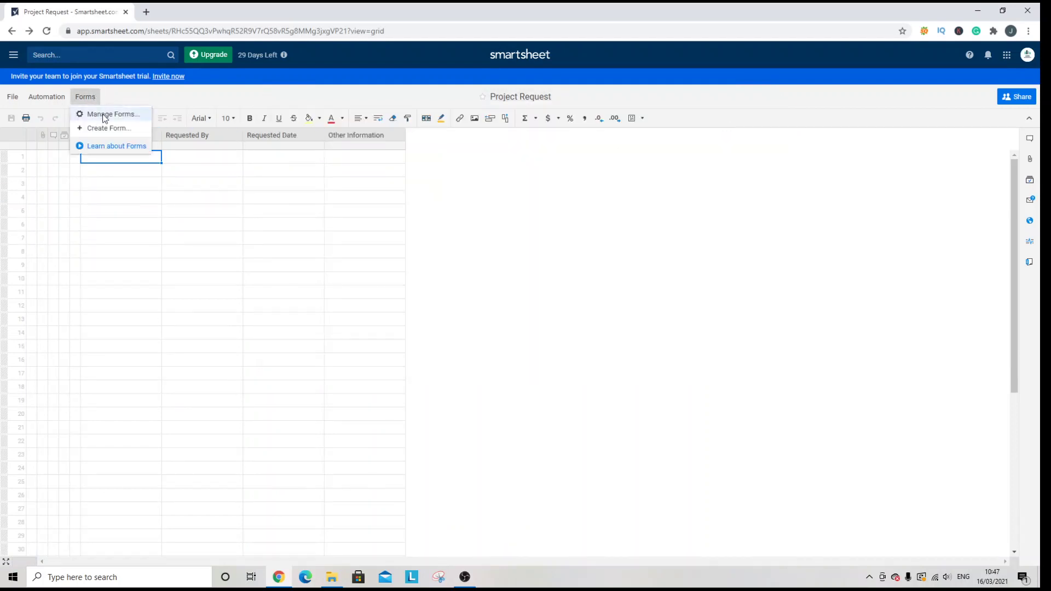
click(109, 114)
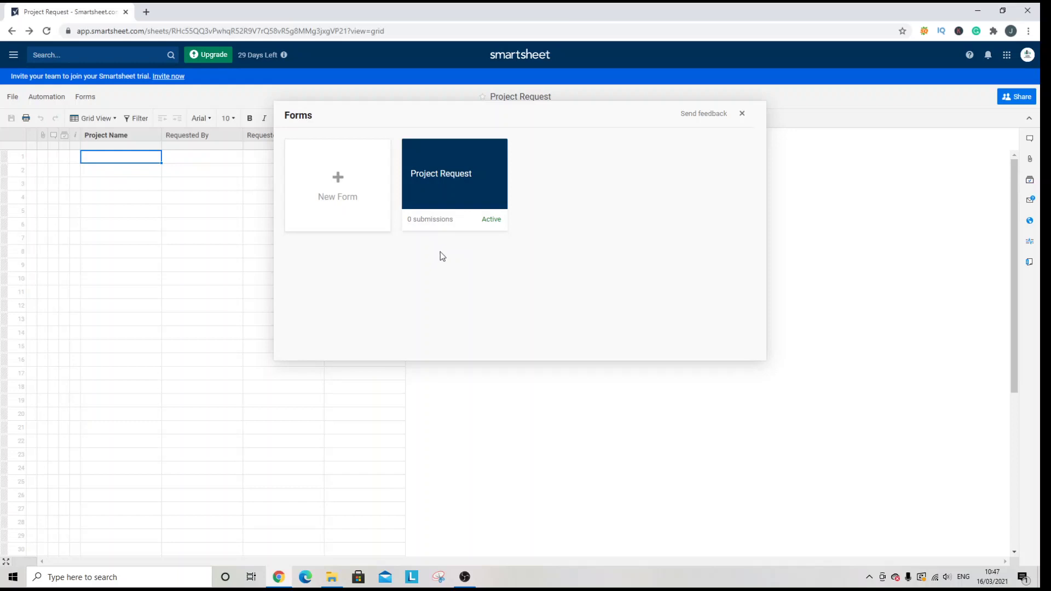
click(469, 180)
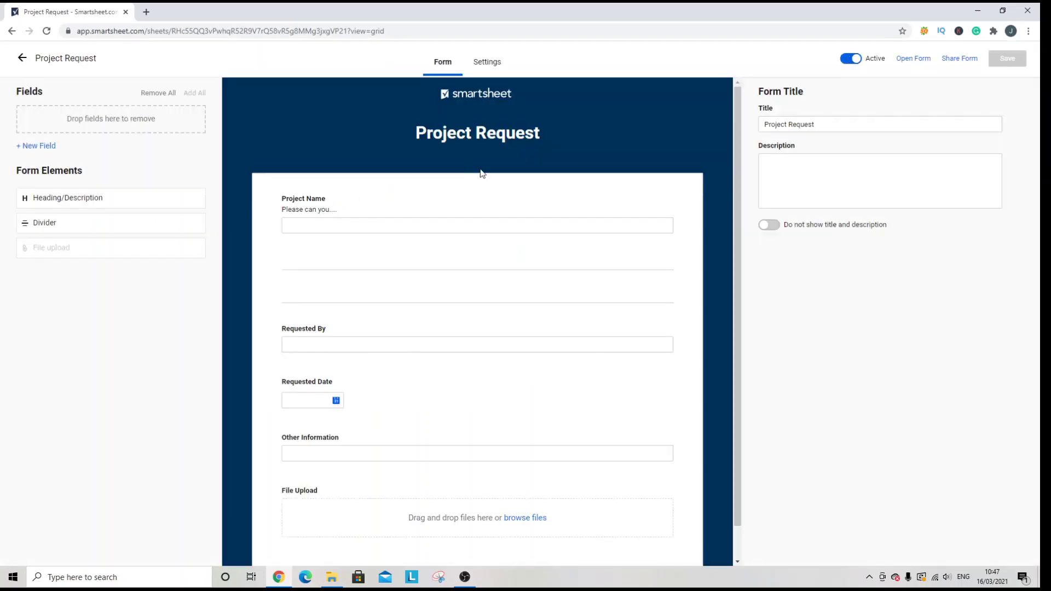
scroll(453, 188, down, 2)
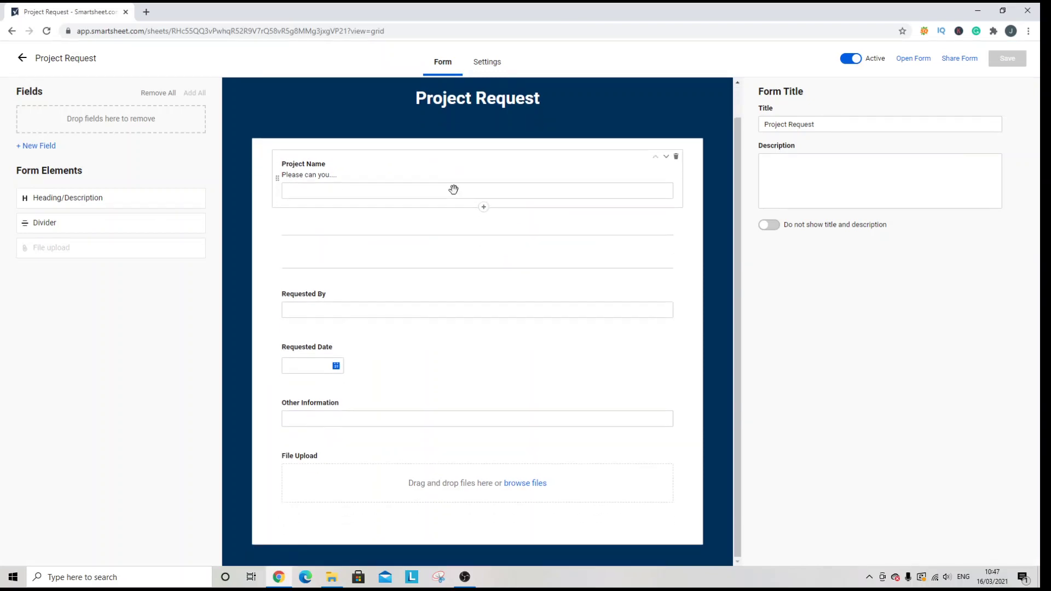
scroll(454, 188, up, 2)
click(22, 58)
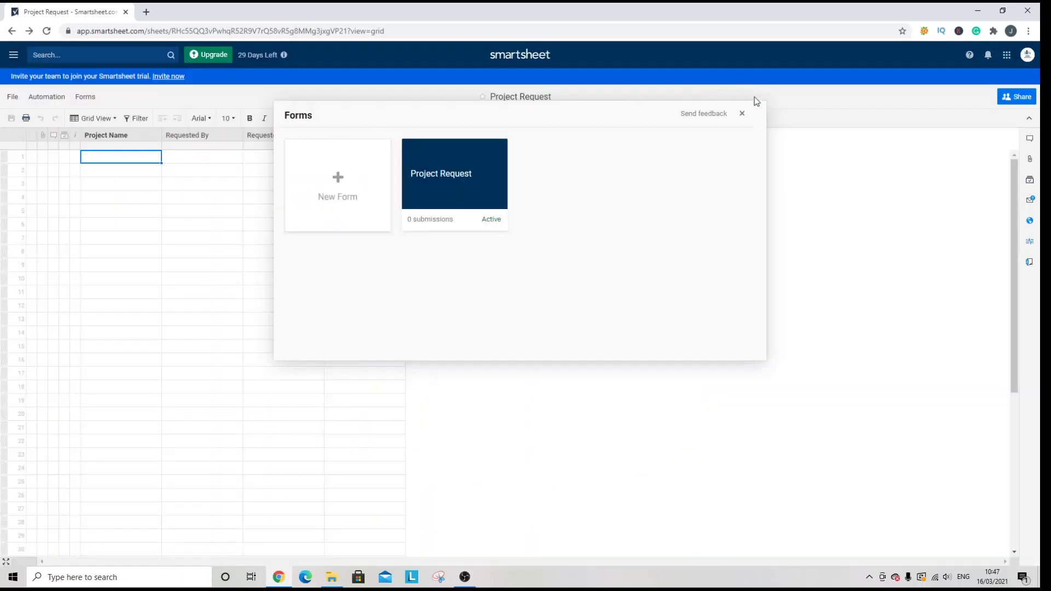
click(741, 113)
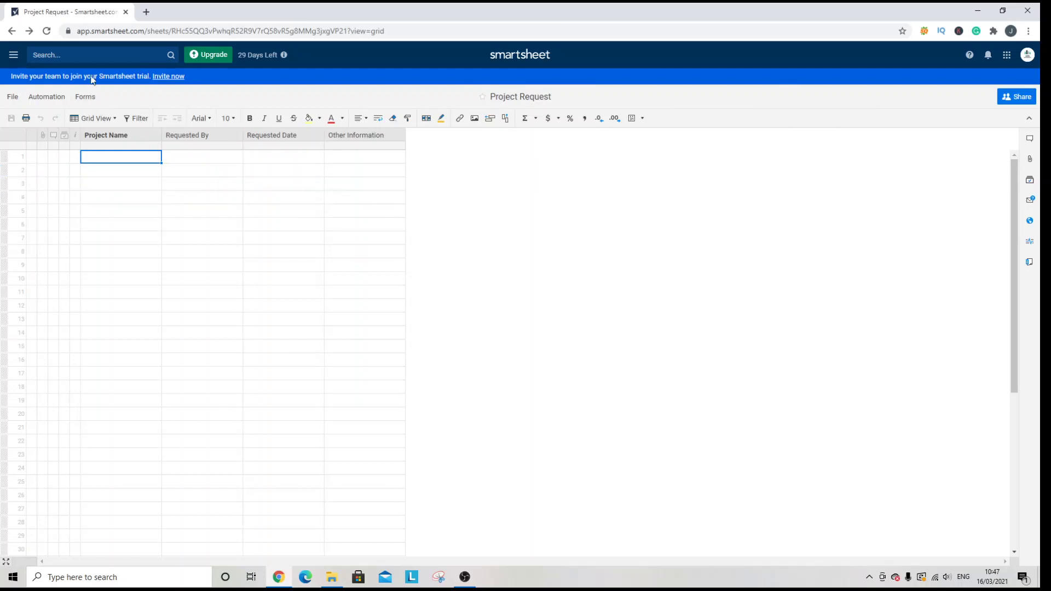
View the management options for the sheet's existing Project Request form and open its live version
click(85, 97)
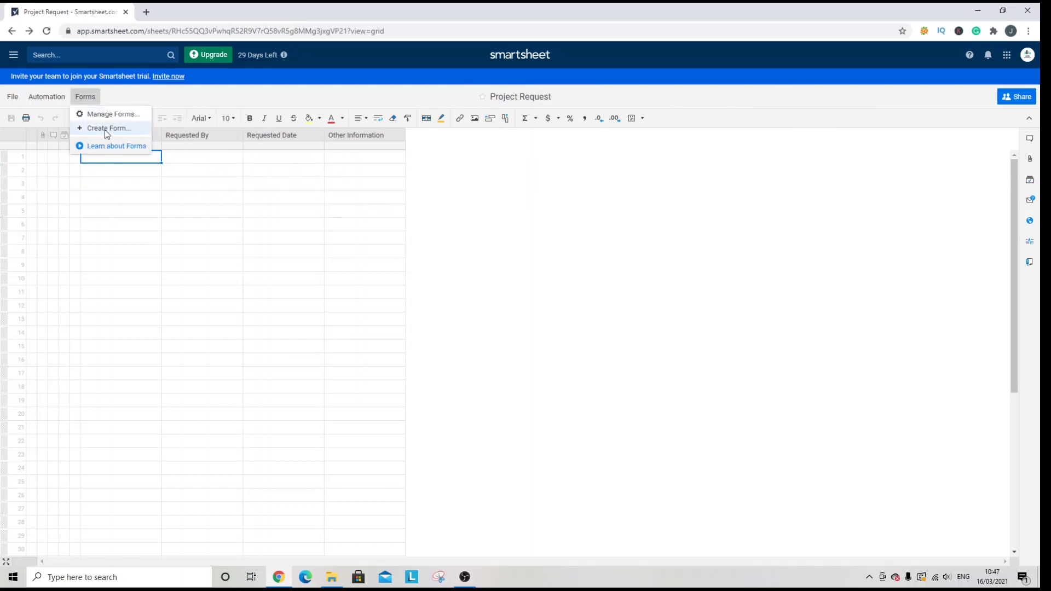
click(217, 184)
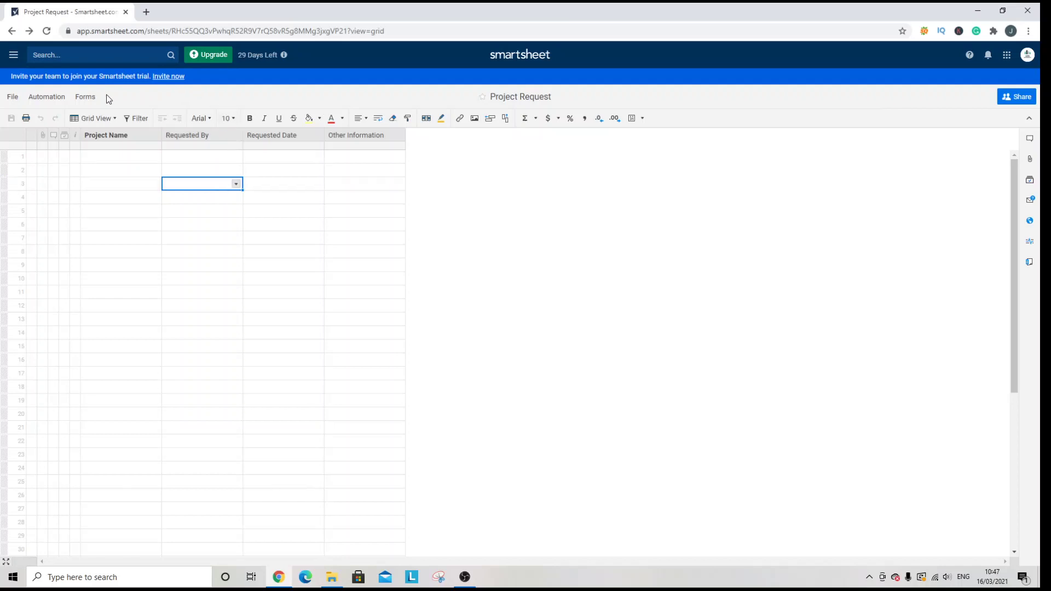
click(92, 97)
click(114, 115)
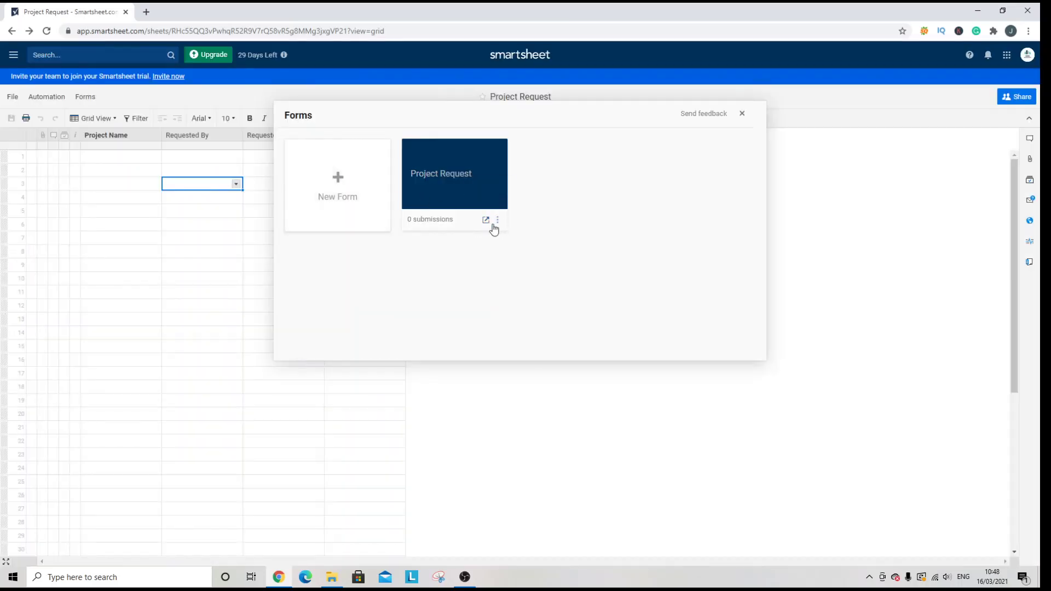
click(498, 223)
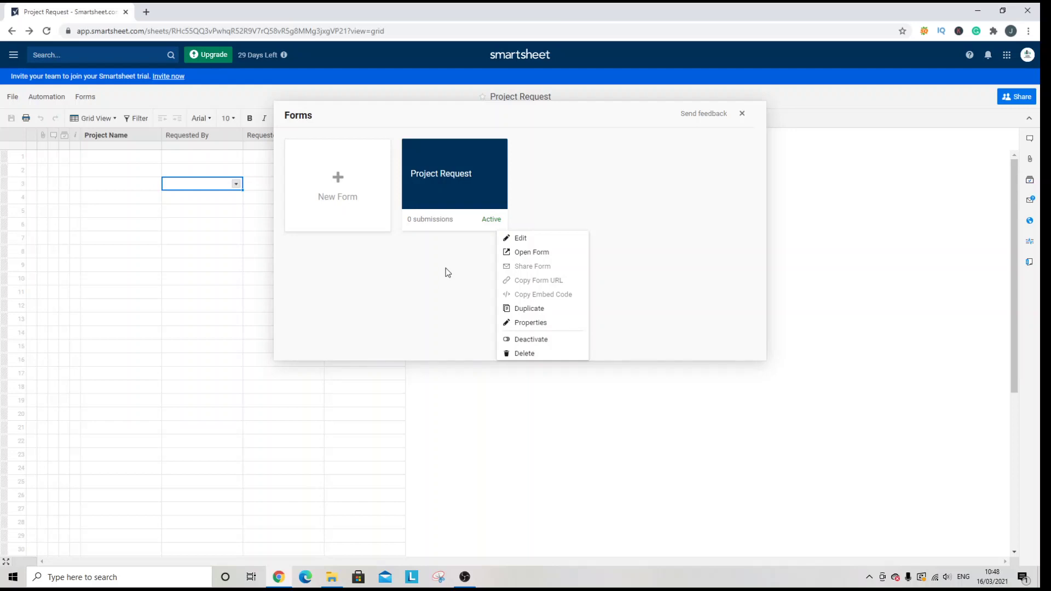
click(534, 250)
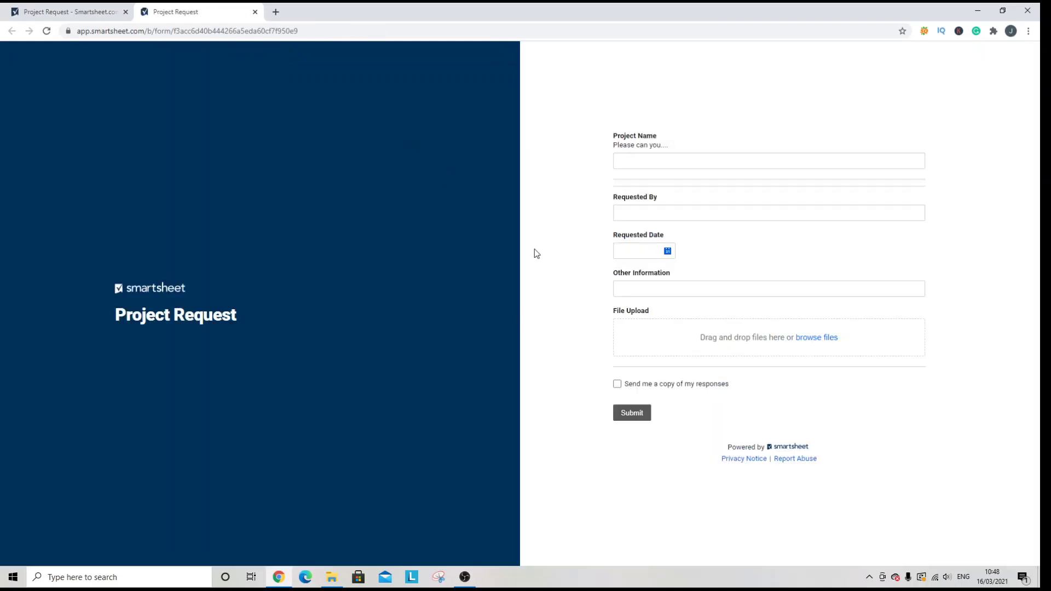
Submit a request with project name Test Project, the requester's name, requested date 03/16/2021 and N/A as other information
click(634, 155)
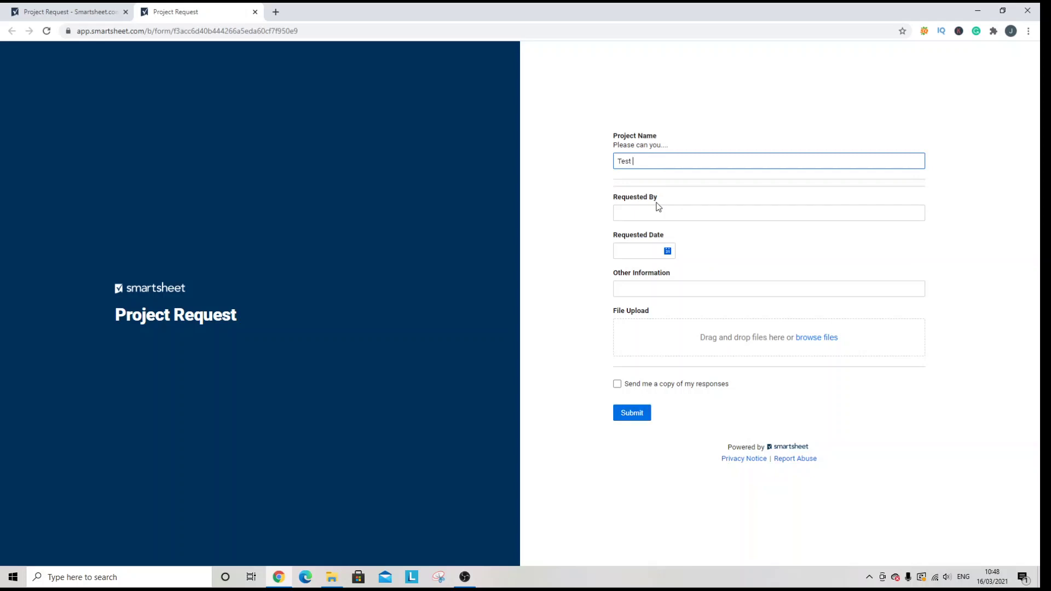
text(Test Project)
click(658, 212)
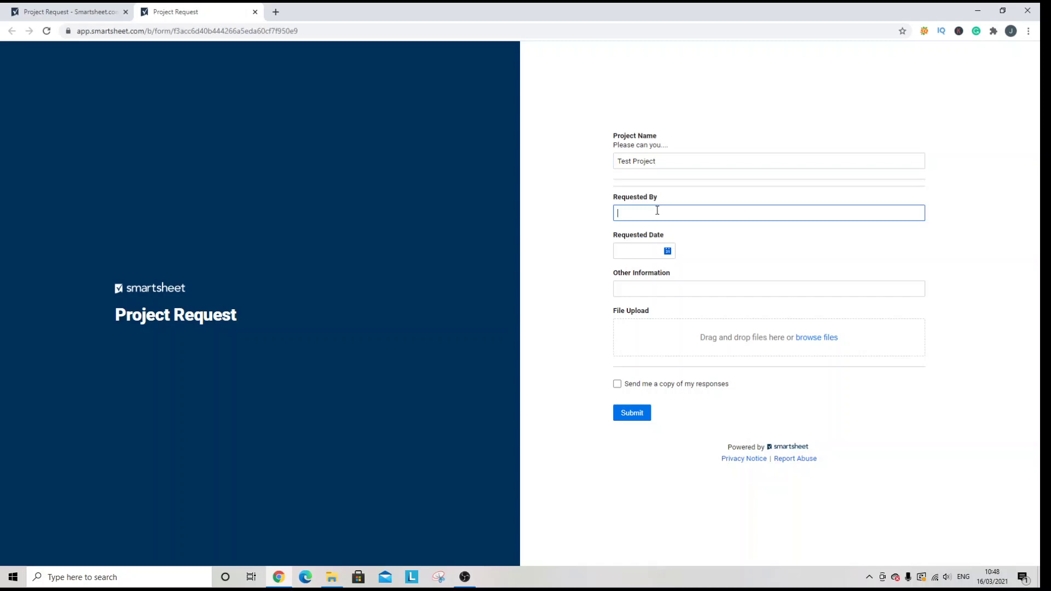
text(Jeremy)
click(668, 251)
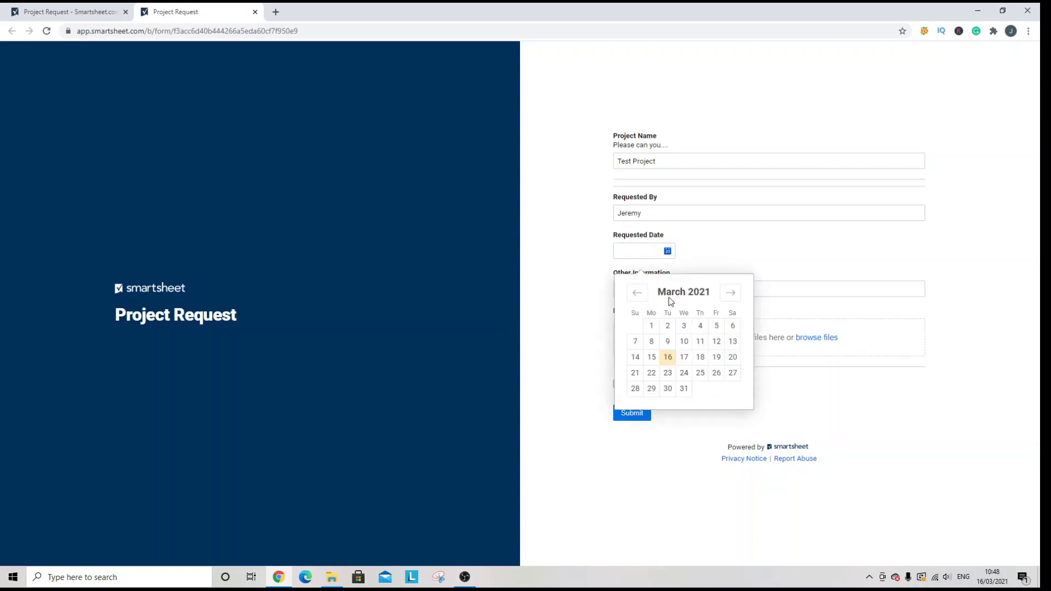
click(667, 357)
click(658, 290)
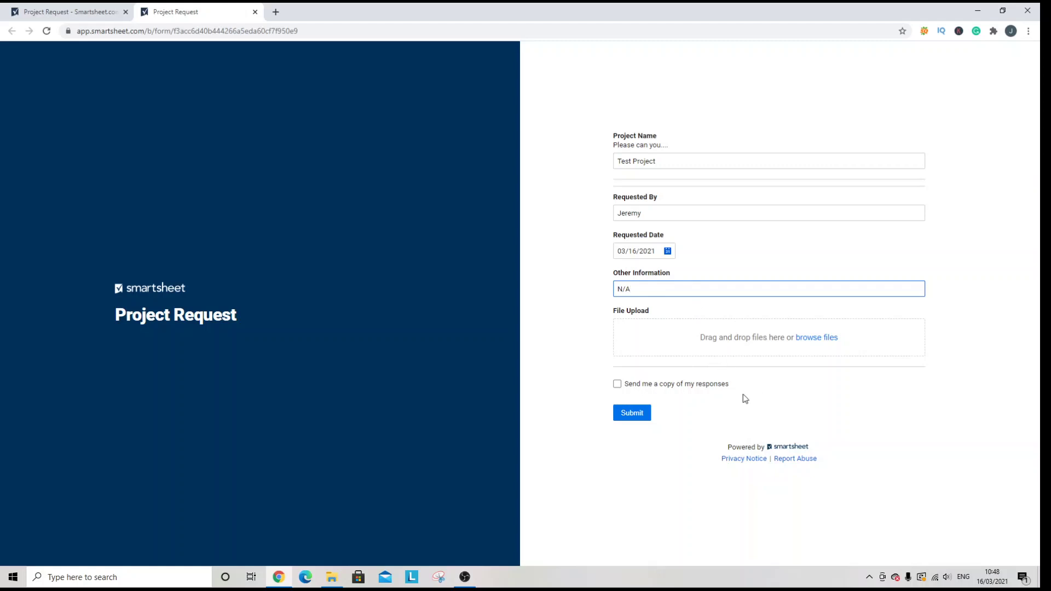
click(638, 414)
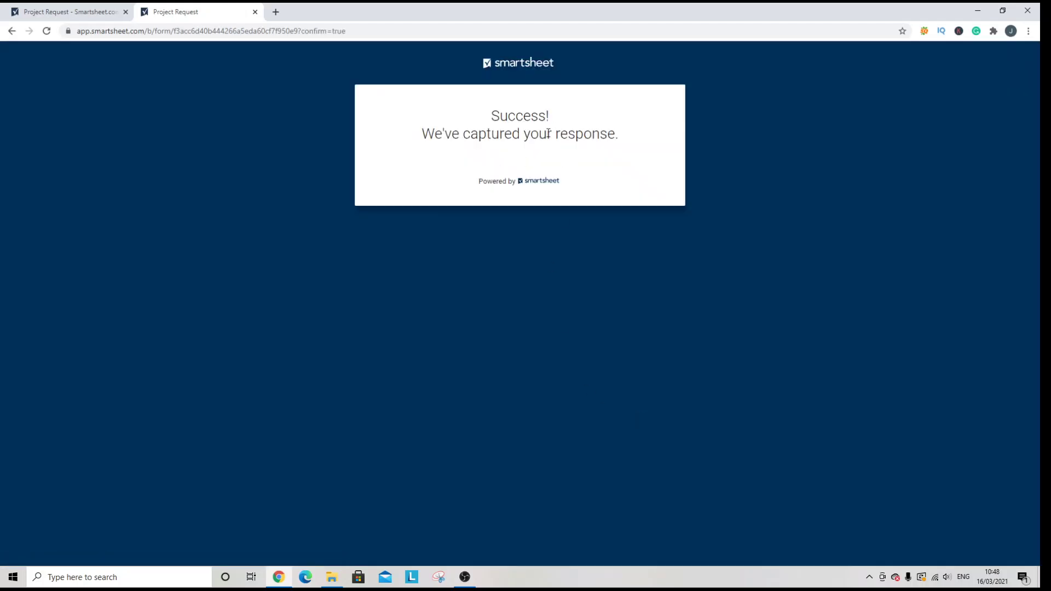
Close the submitted form and the list of forms, and reload the Project Request sheet
click(255, 11)
click(741, 114)
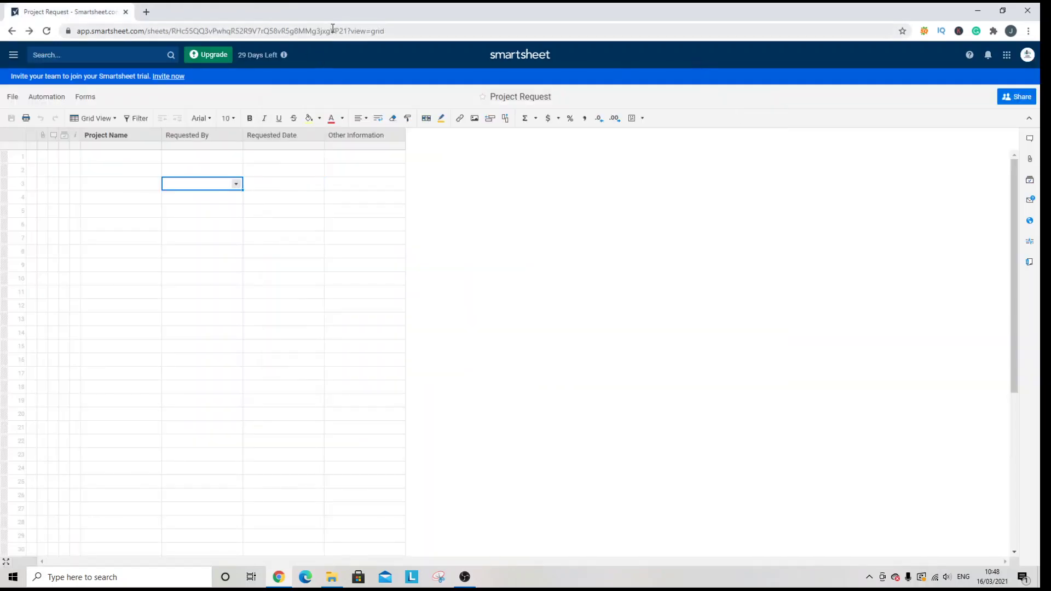
click(332, 28)
key(Return)
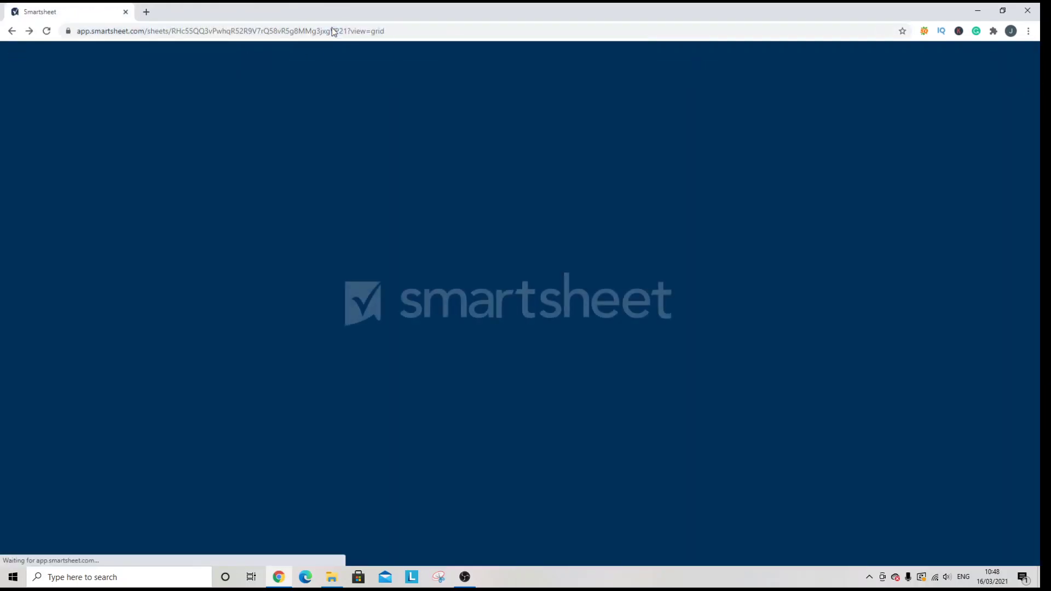